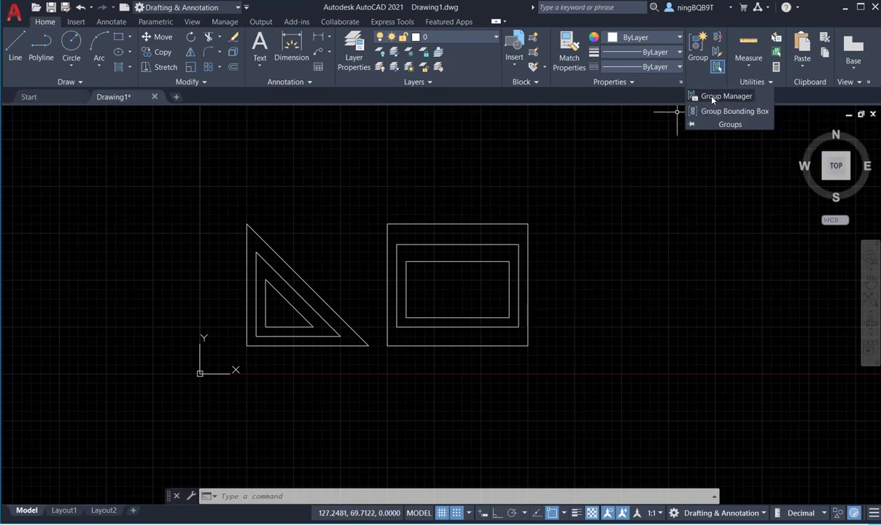
Open Group Manager from the Home tab's Groups panel.
click(712, 97)
Create a group named TRIANGULAR by window-selecting the three nested triangles.
drag(435, 94, 674, 94)
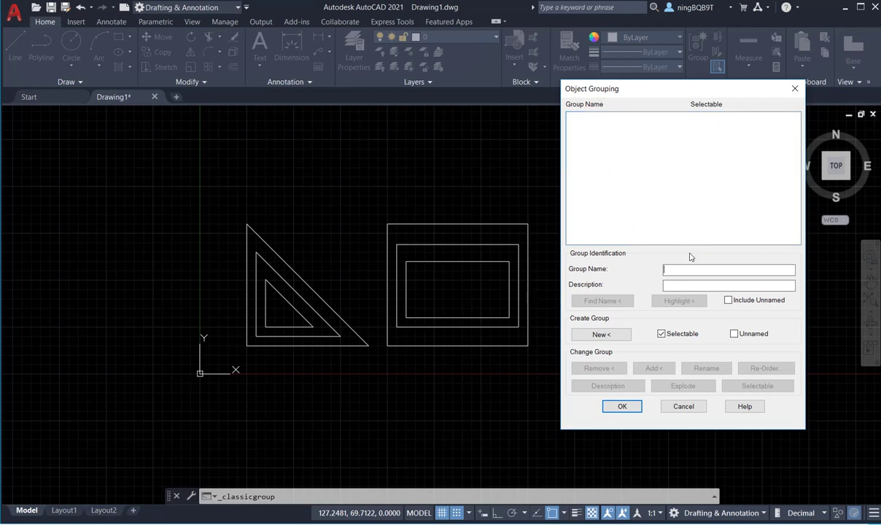
click(722, 268)
text(angl)
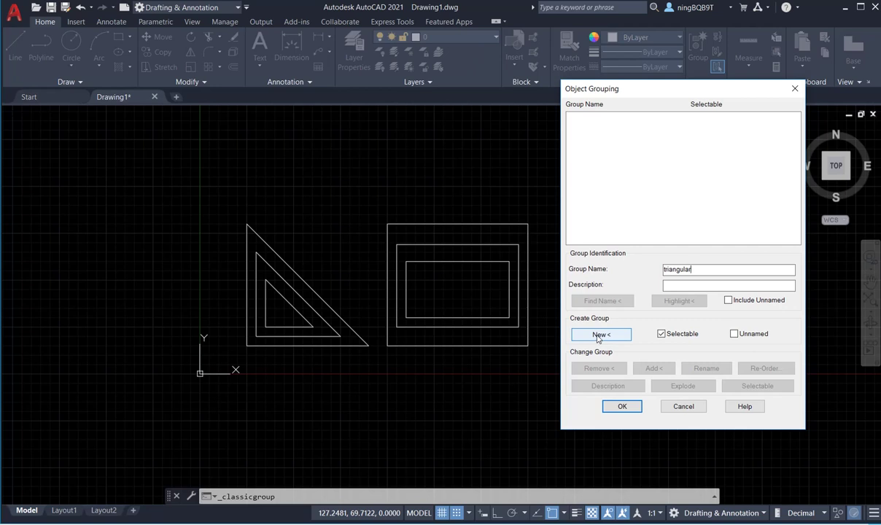
click(599, 335)
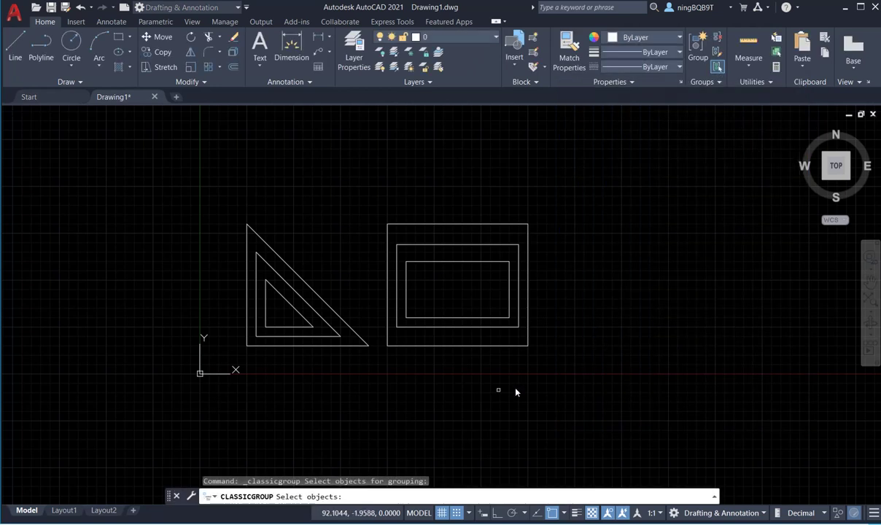
click(229, 221)
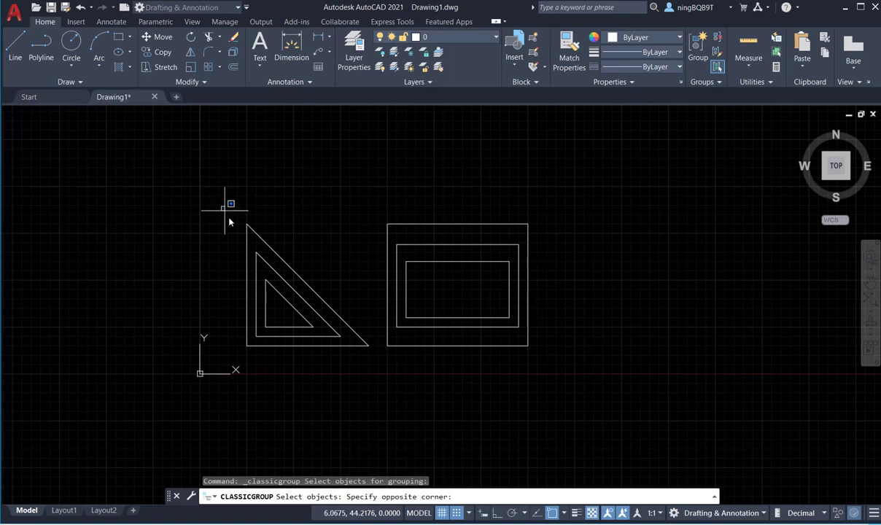
click(376, 363)
key(Return)
Highlight TRIANGULAR to confirm its three triangles, then select its name for replacement.
drag(411, 103, 693, 118)
click(613, 135)
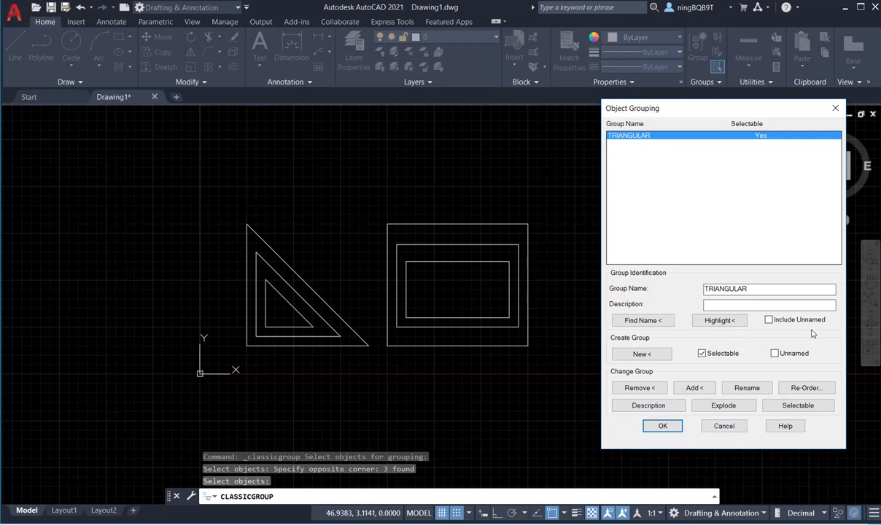
click(720, 322)
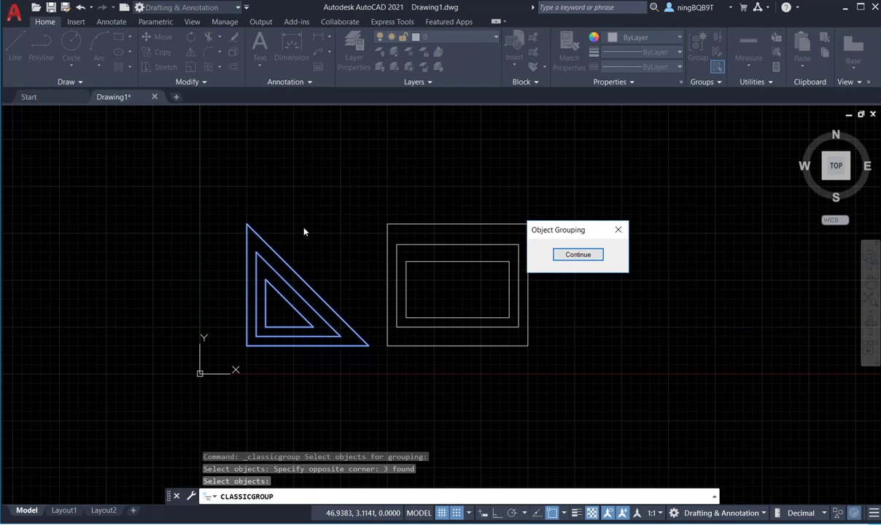
click(581, 255)
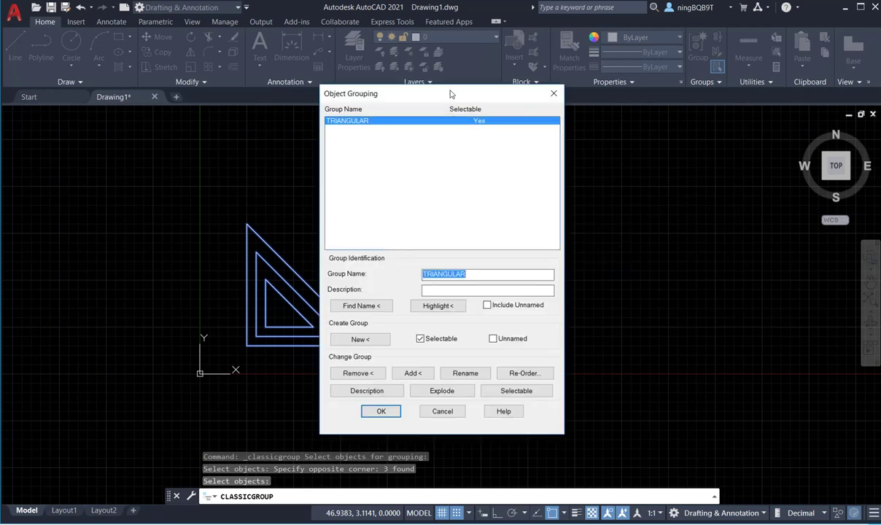
drag(449, 93, 766, 108)
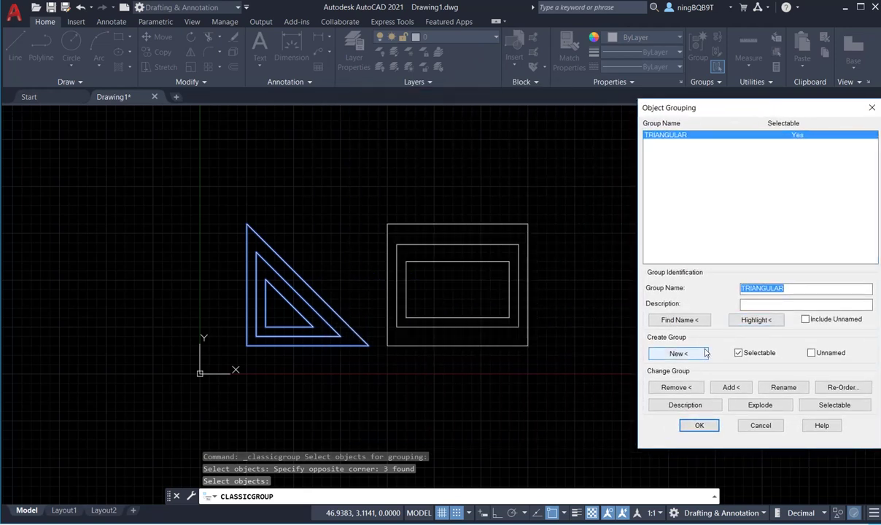
click(793, 288)
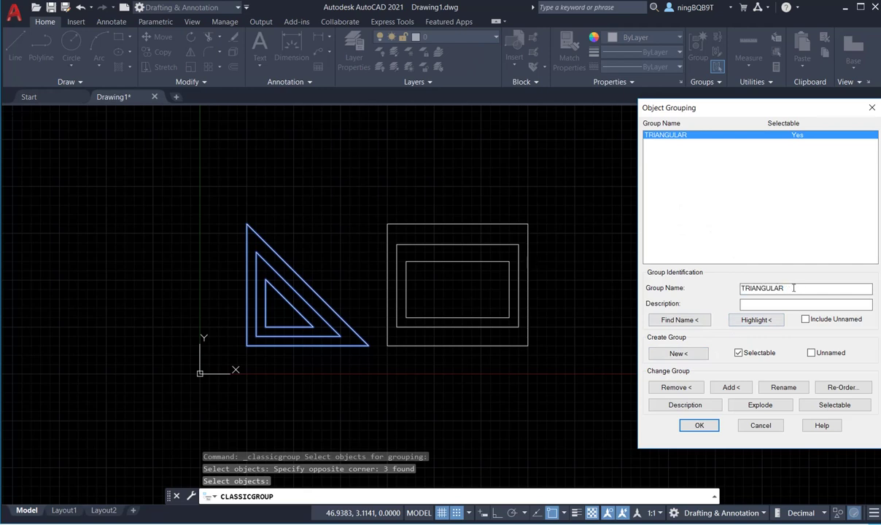
double_click(802, 288)
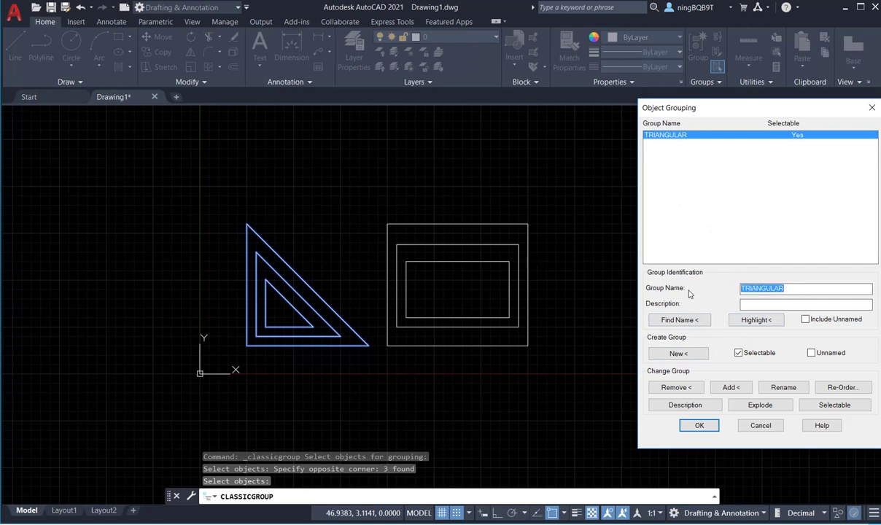
Create the RECTANGULAR group by window-selecting the three nested rectangles.
text(rectangular)
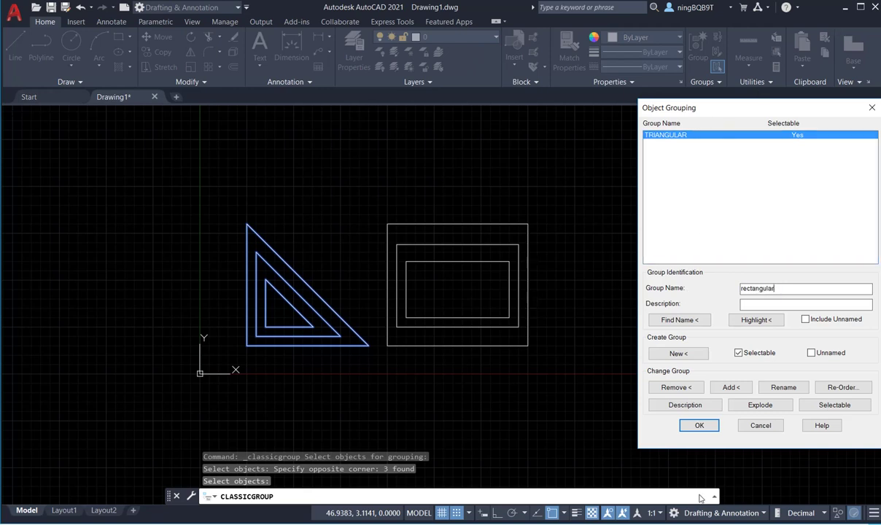
click(677, 354)
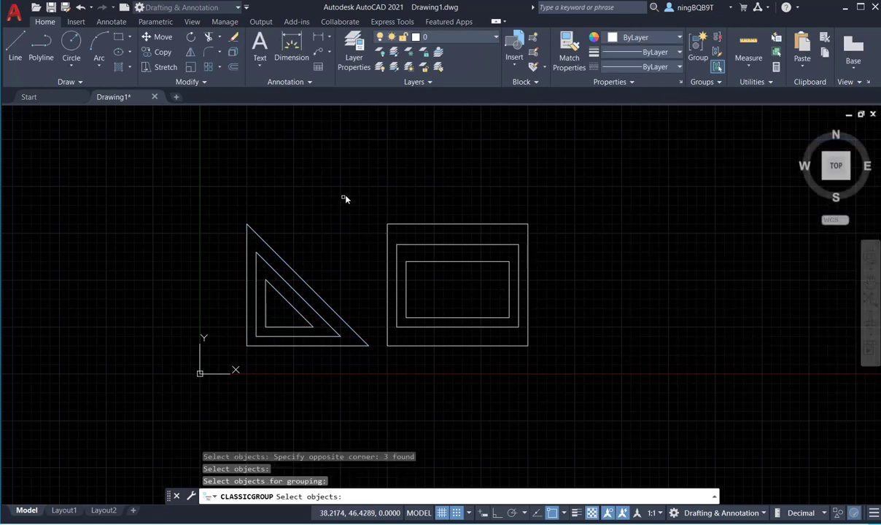
click(374, 206)
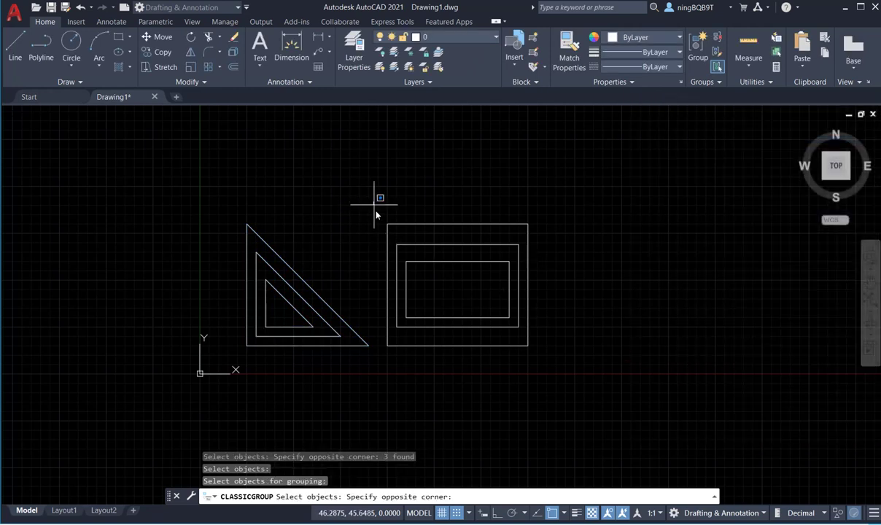
click(558, 365)
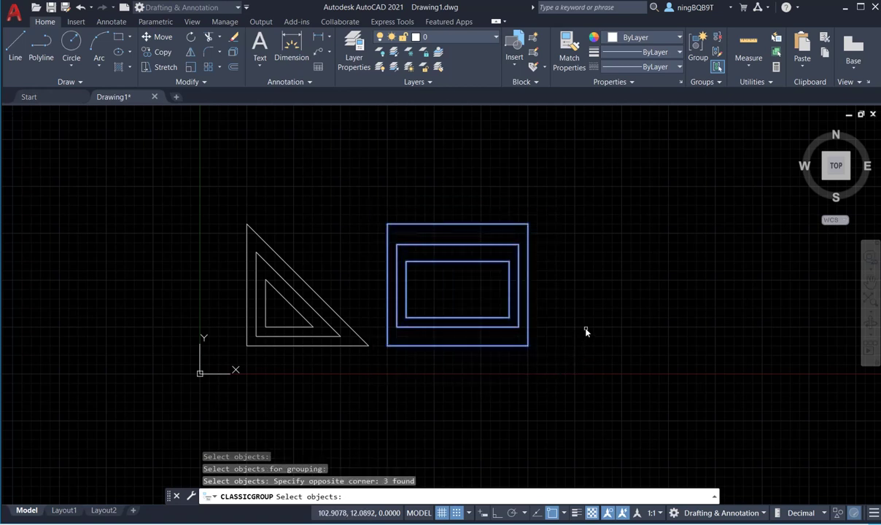
key(Return)
Highlight RECTANGULAR's members to confirm it holds the three rectangles.
drag(454, 95, 685, 99)
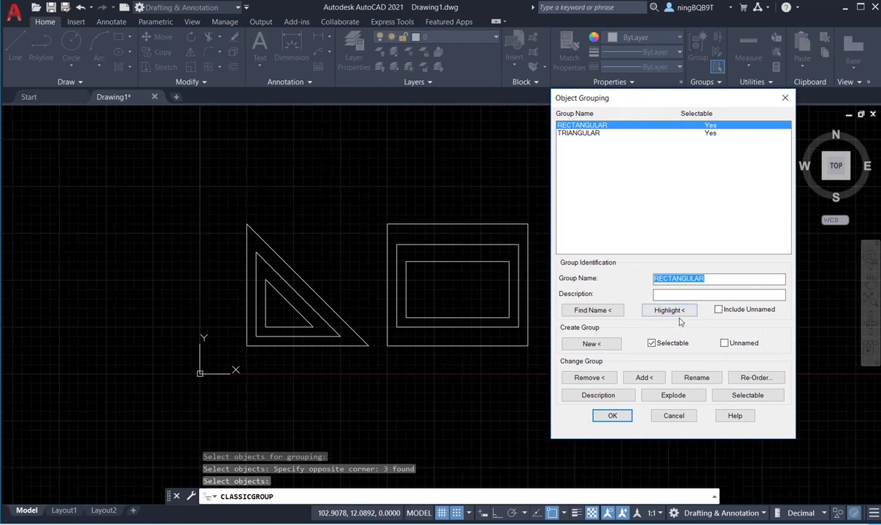
click(671, 310)
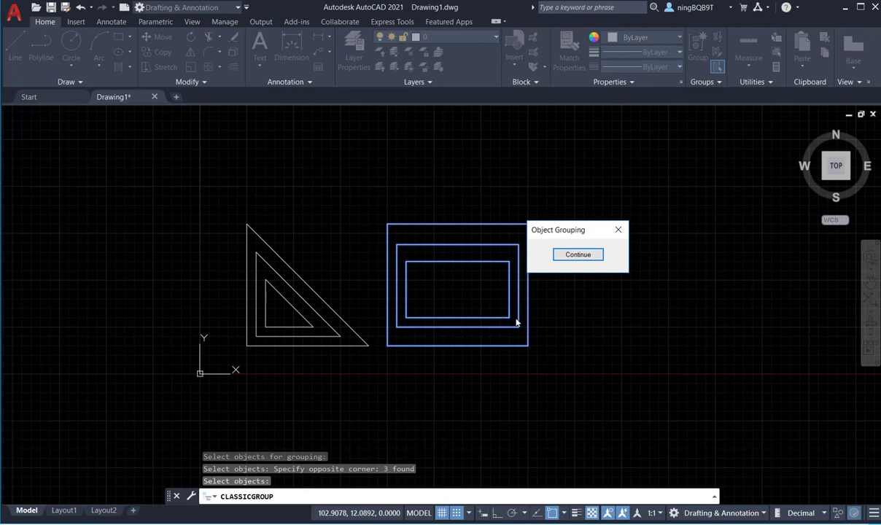
click(573, 255)
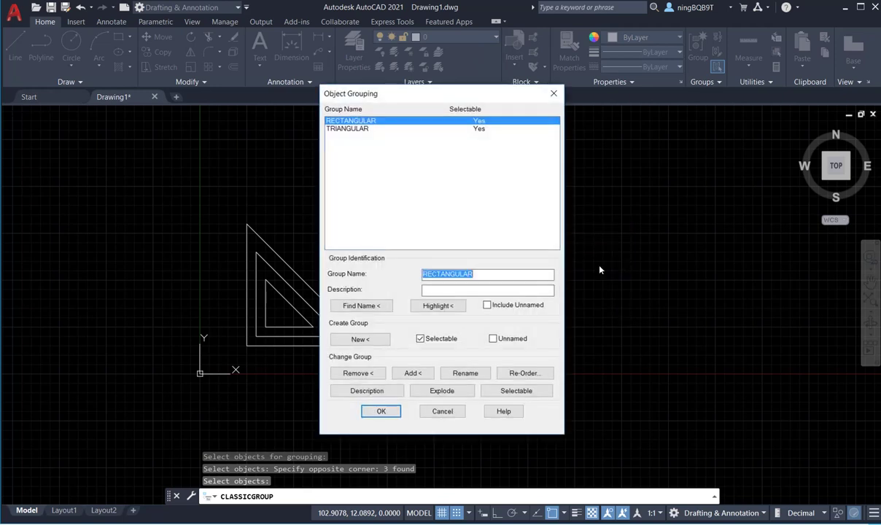
drag(450, 98, 699, 93)
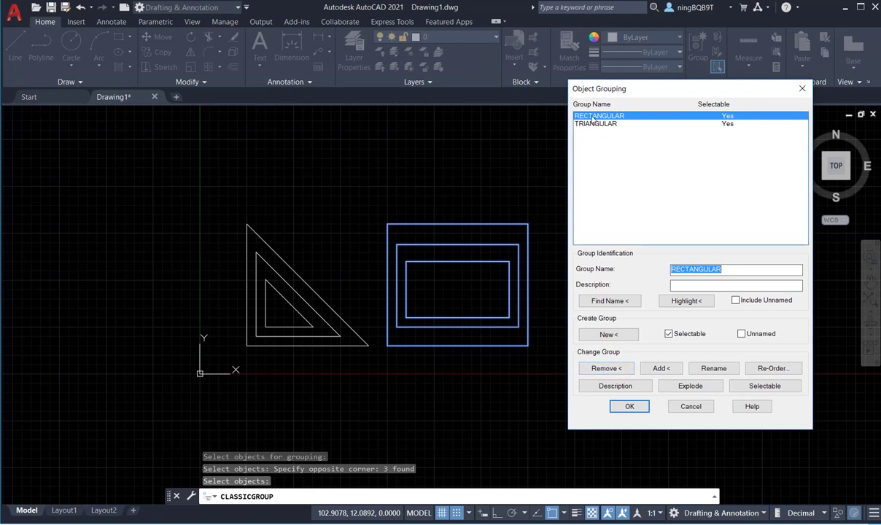
Remove the outer rectangle from RECTANGULAR and highlight the two inner rectangles left.
click(613, 368)
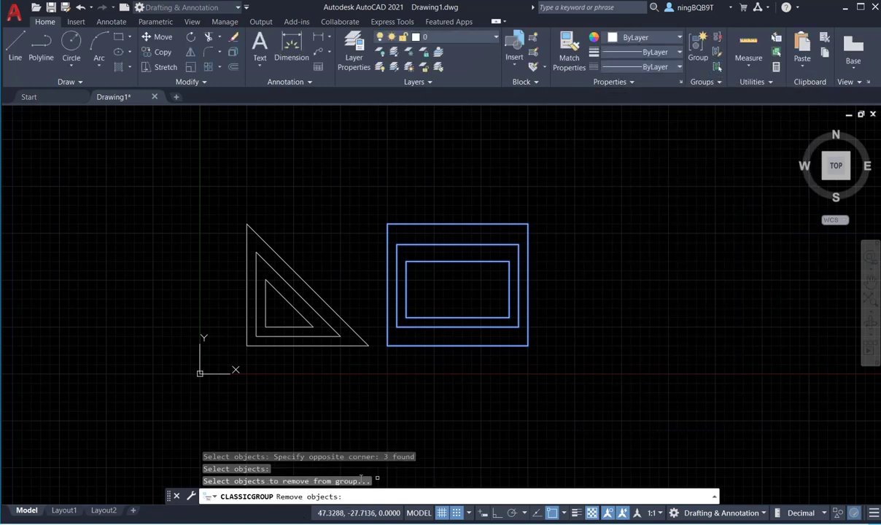
click(503, 226)
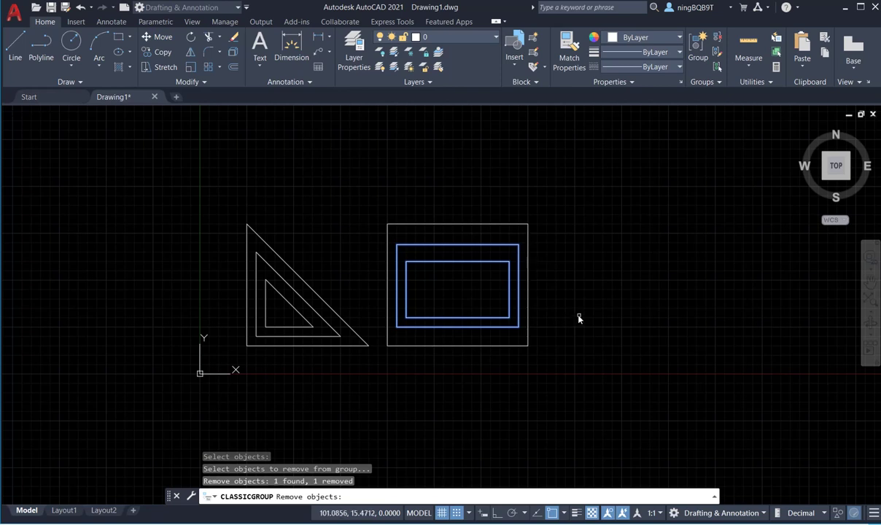
key(Return)
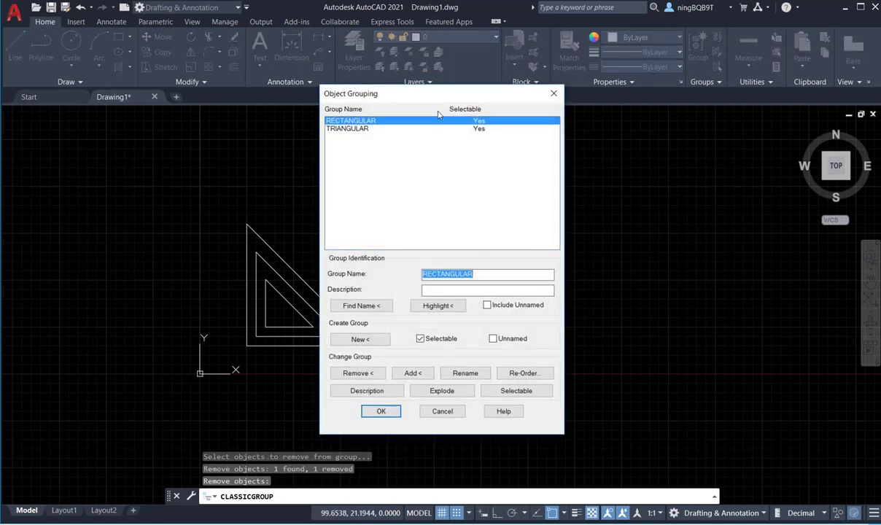
drag(417, 95, 674, 94)
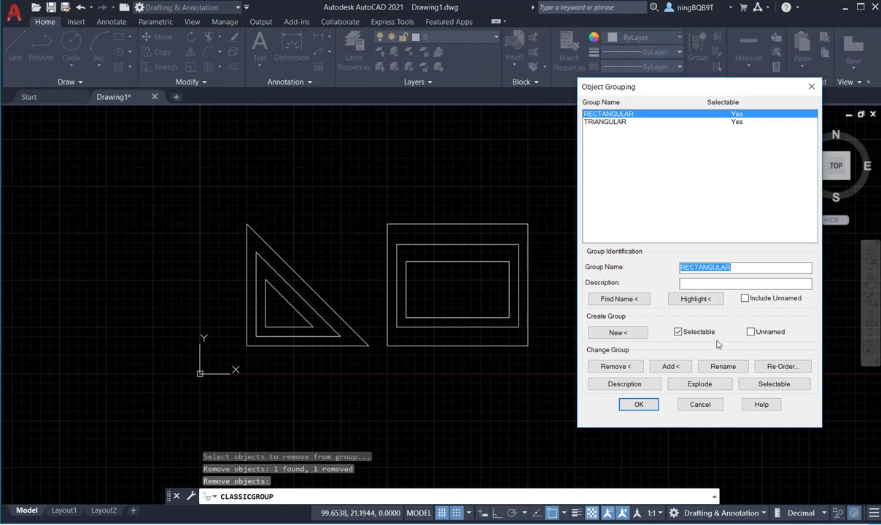
click(694, 299)
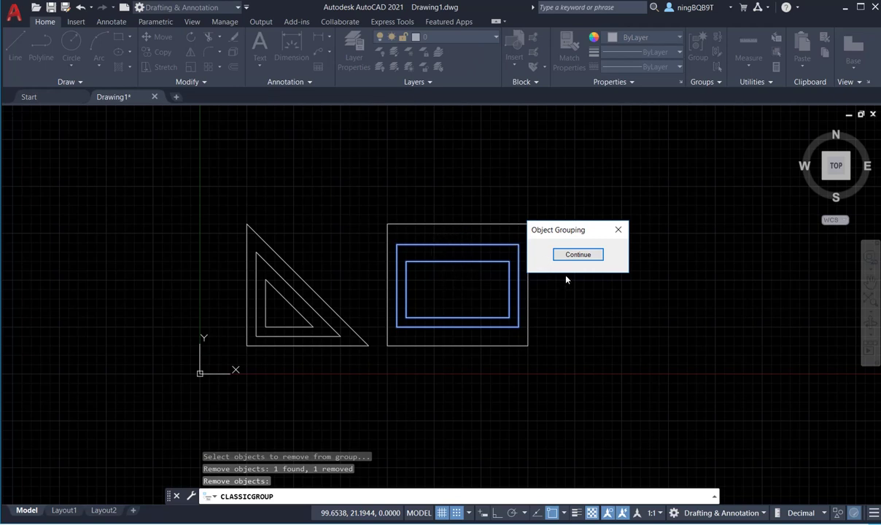
click(577, 254)
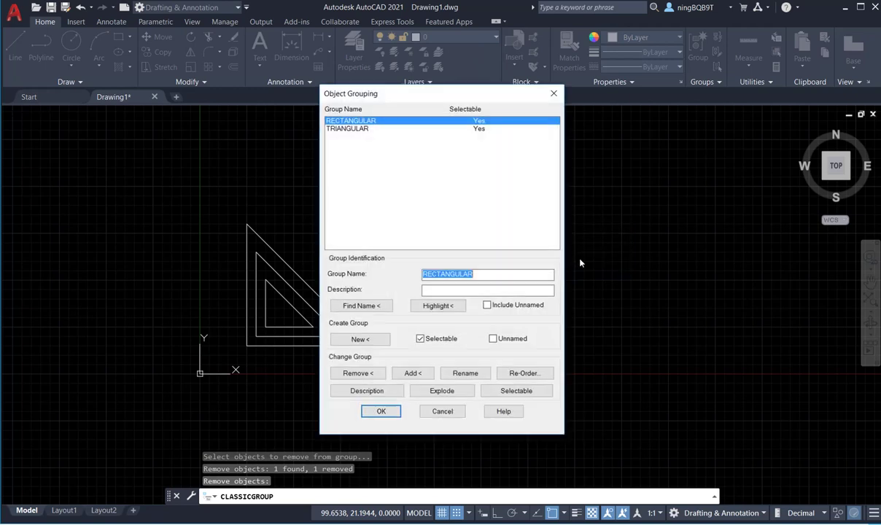
drag(432, 97, 718, 112)
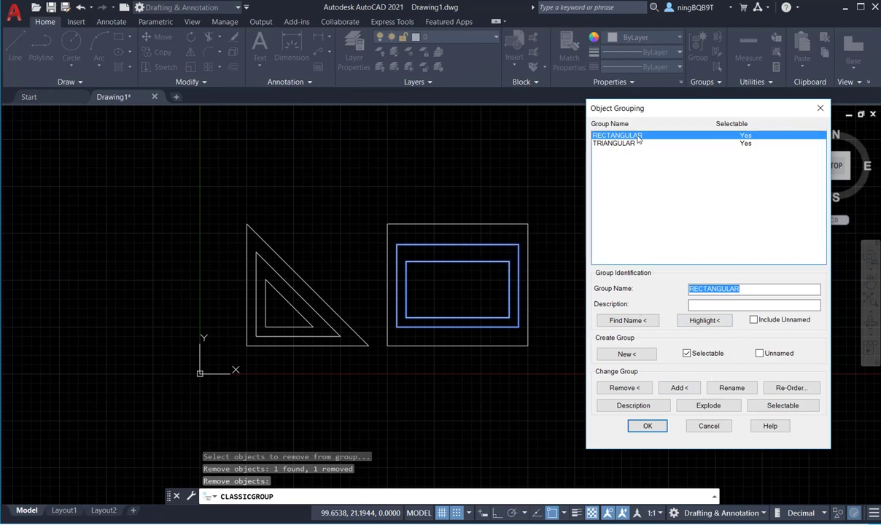
Add the outer rectangle back to RECTANGULAR and highlight all three members.
click(677, 388)
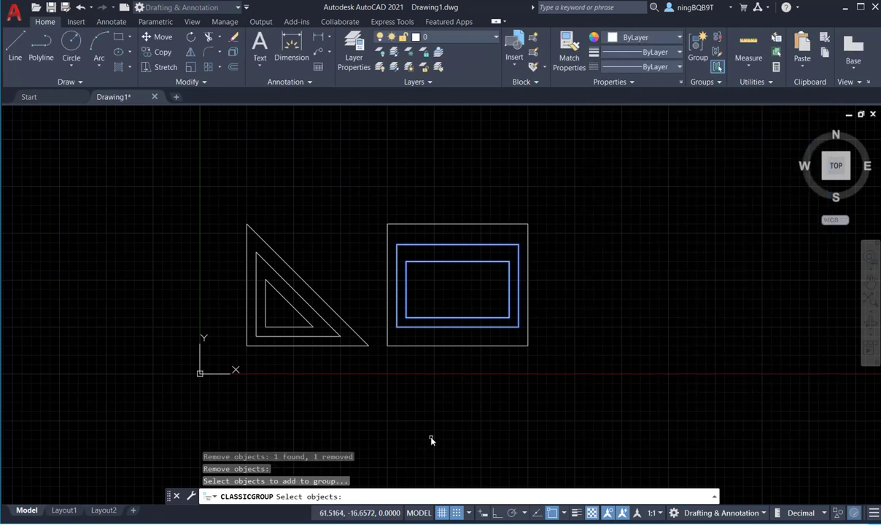
click(473, 226)
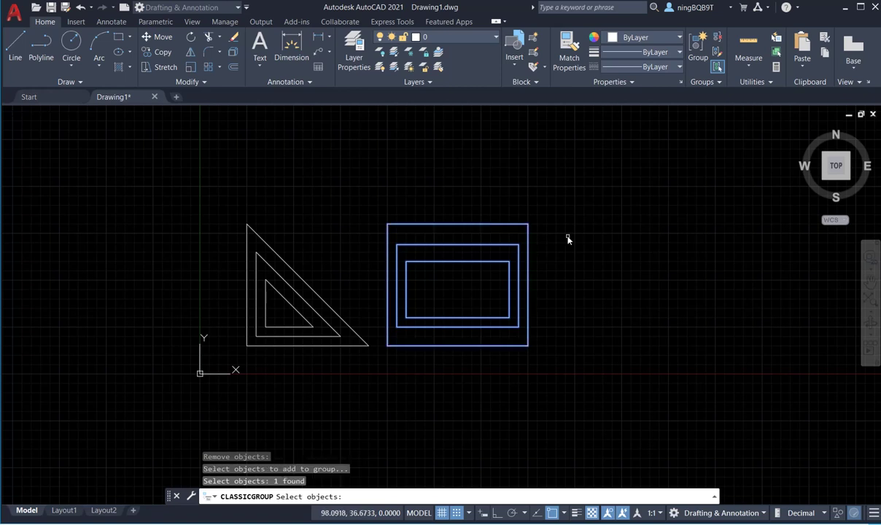
key(Return)
drag(450, 97, 717, 105)
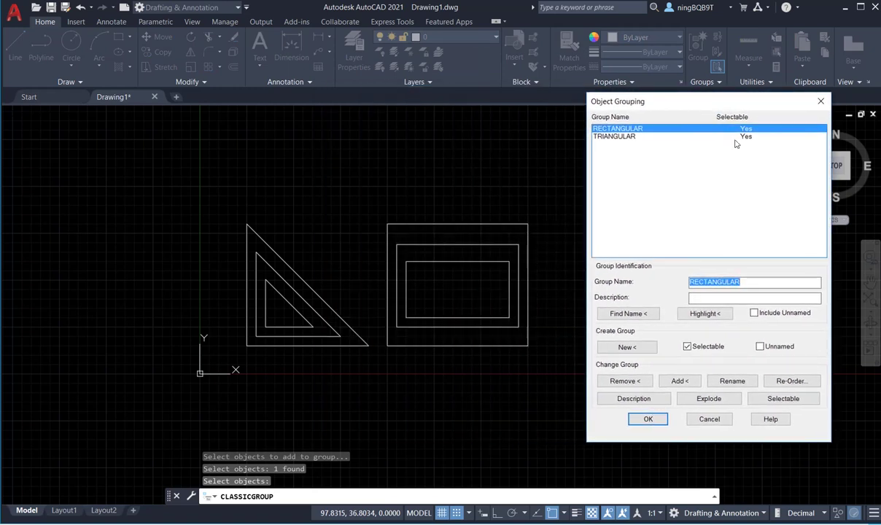
click(705, 313)
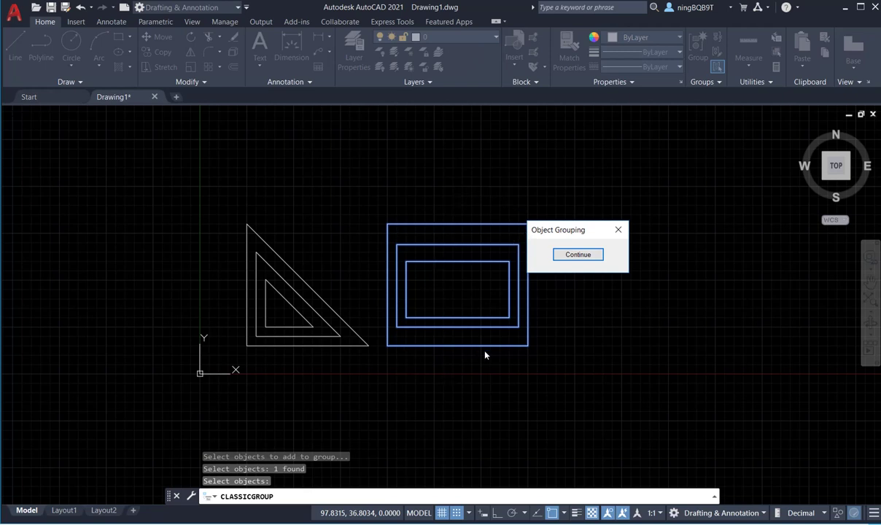
click(583, 260)
drag(401, 97, 629, 81)
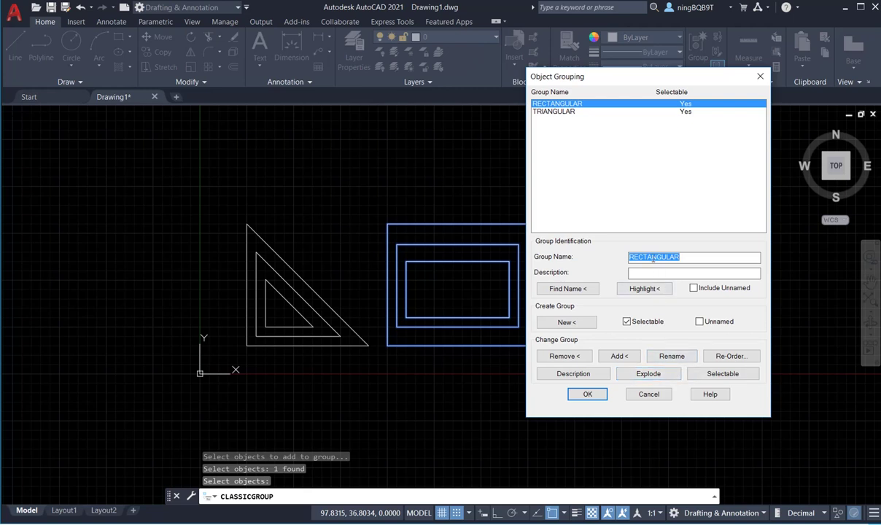
Rename the RECTANGULAR group to RECTANGULAR-I.
click(671, 356)
click(683, 258)
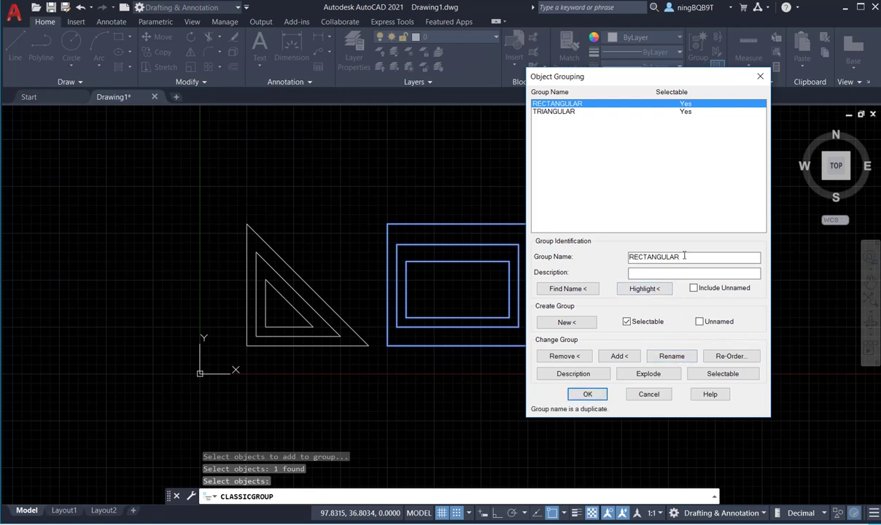
text(-1)
click(672, 357)
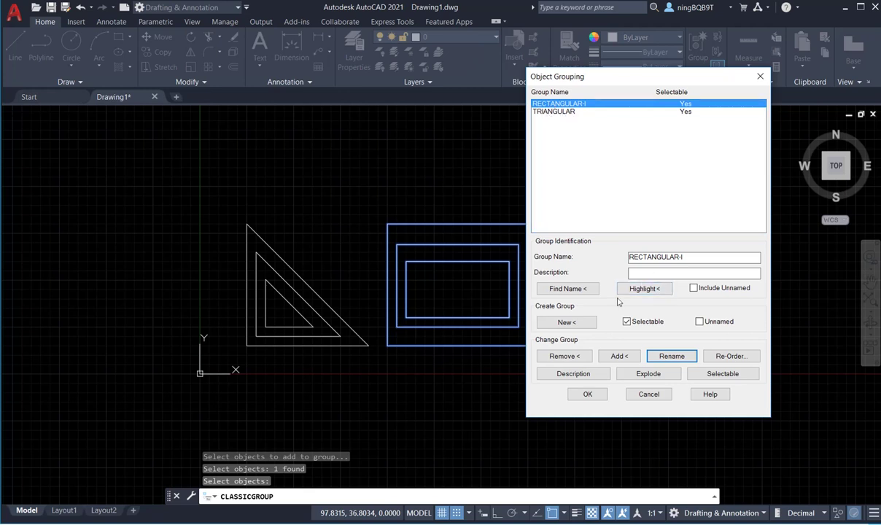
Select the TRIANGULAR group and rename it TRIANGULAR-I.
click(567, 113)
click(681, 258)
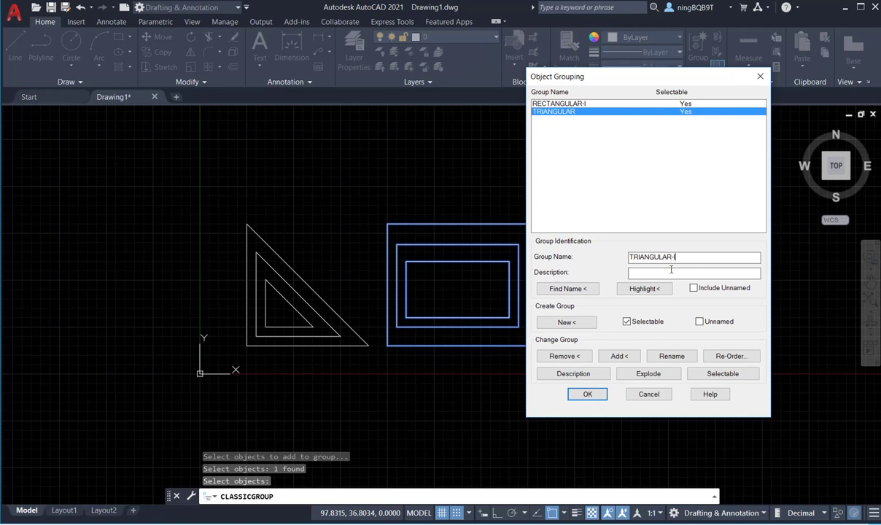
click(671, 357)
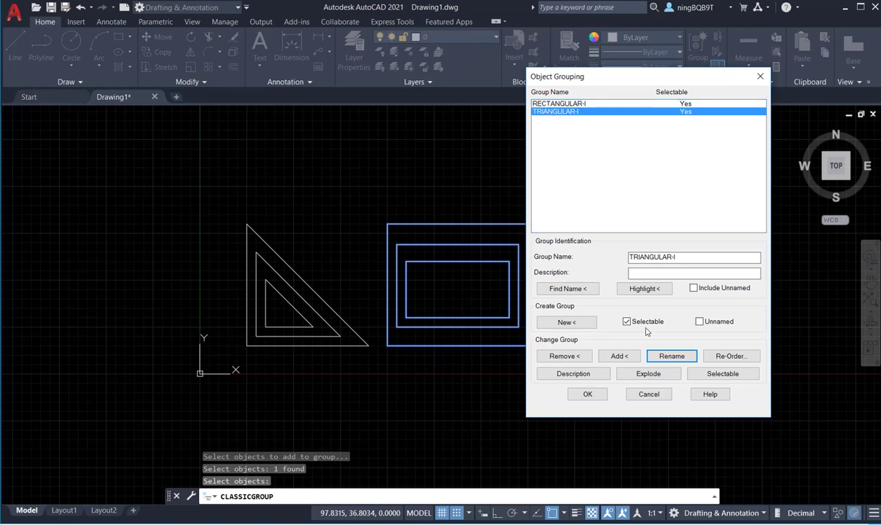
Highlight TRIANGULAR-I's triangles, explode the group, and close Object Grouping with OK.
click(645, 289)
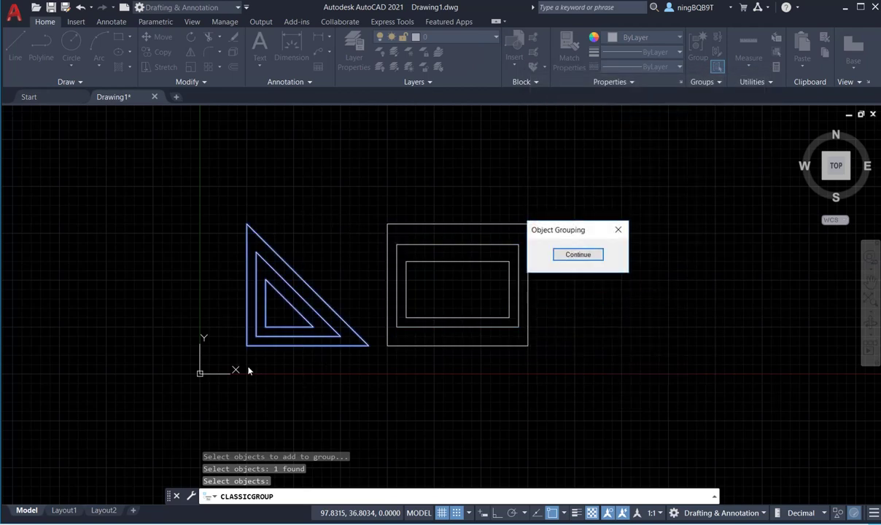
click(584, 258)
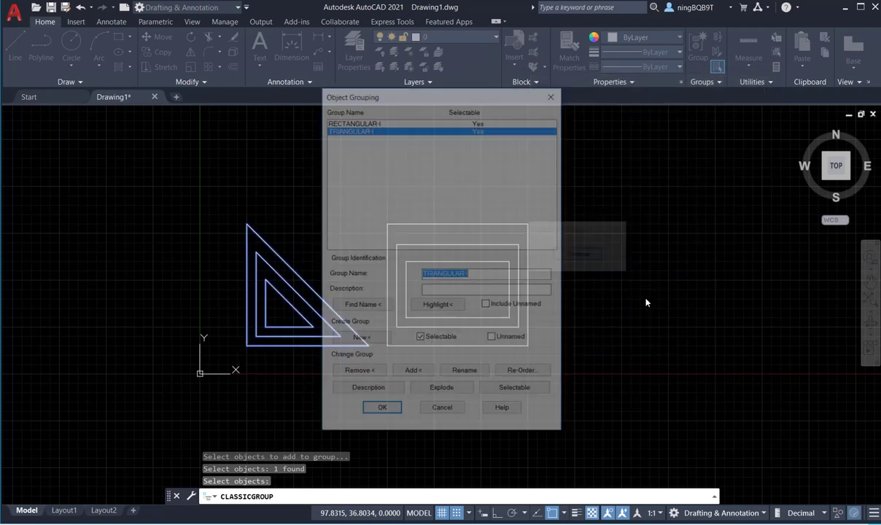
drag(459, 95, 658, 107)
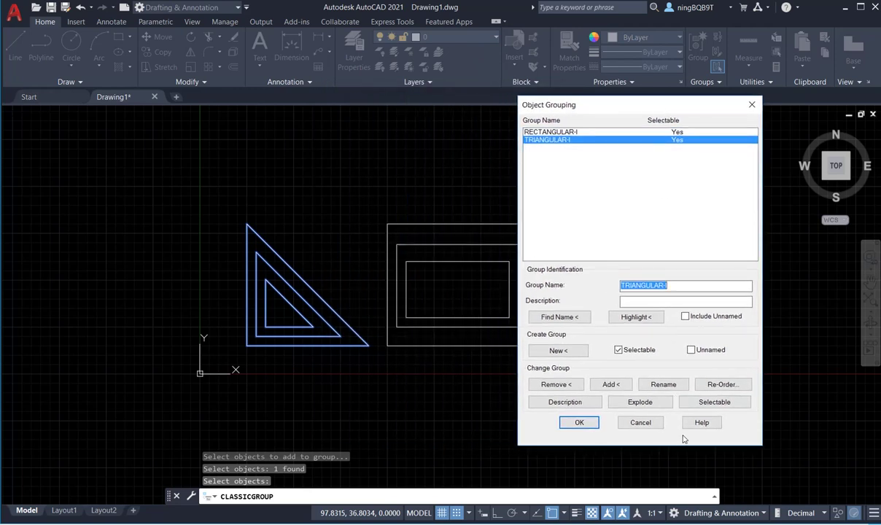
click(641, 403)
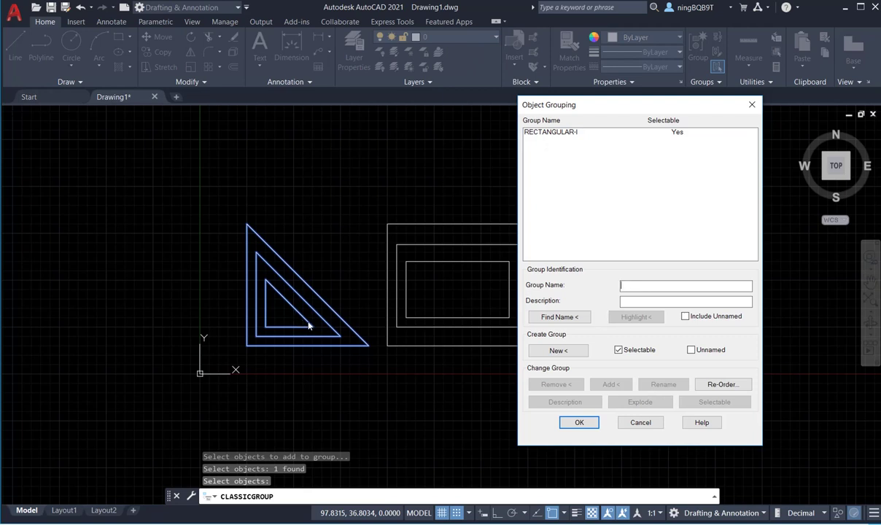
click(578, 423)
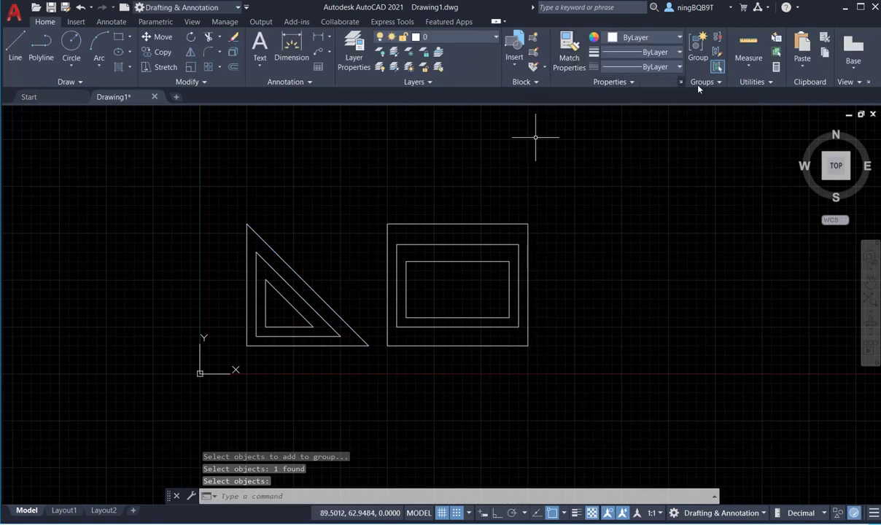
Reopen Group Manager and begin a new group named triangular-I with New<.
click(717, 83)
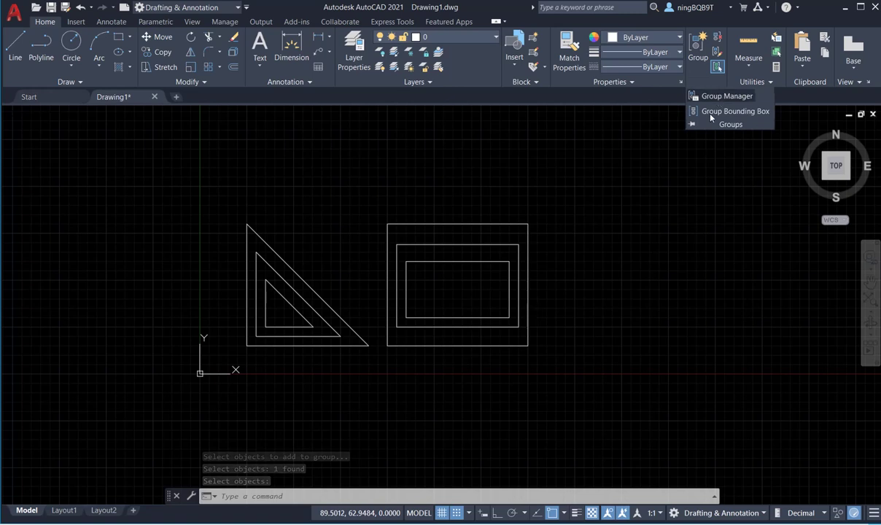
click(715, 95)
drag(447, 94, 693, 81)
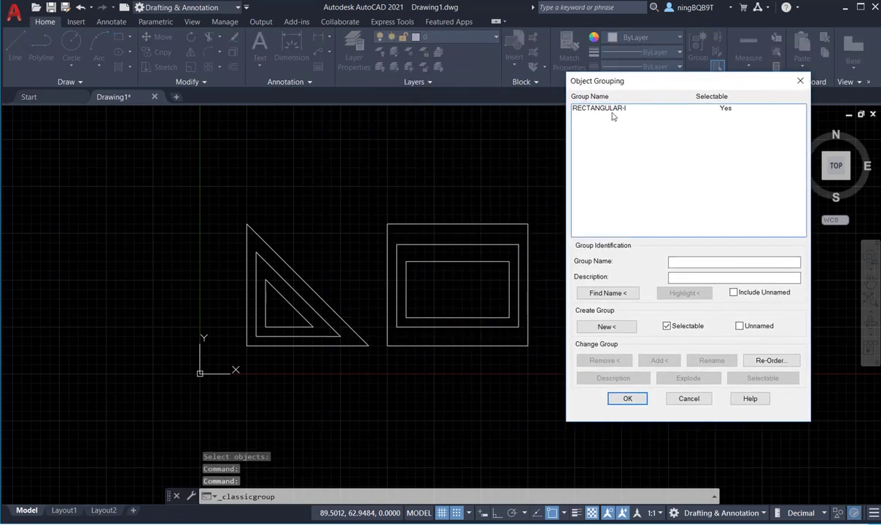
click(611, 109)
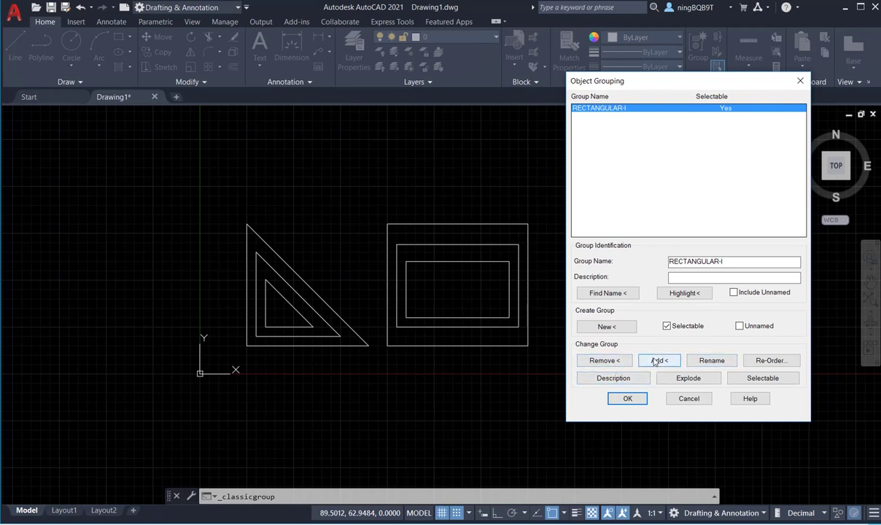
click(607, 326)
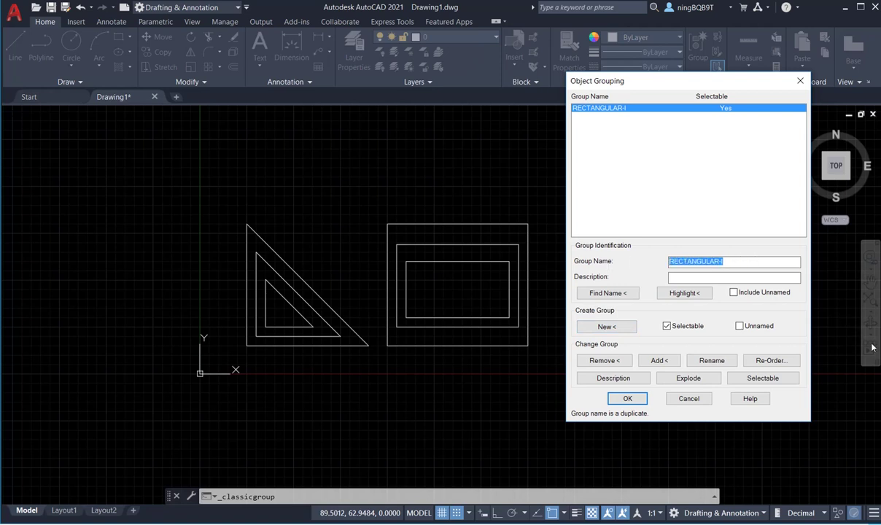
text(T)
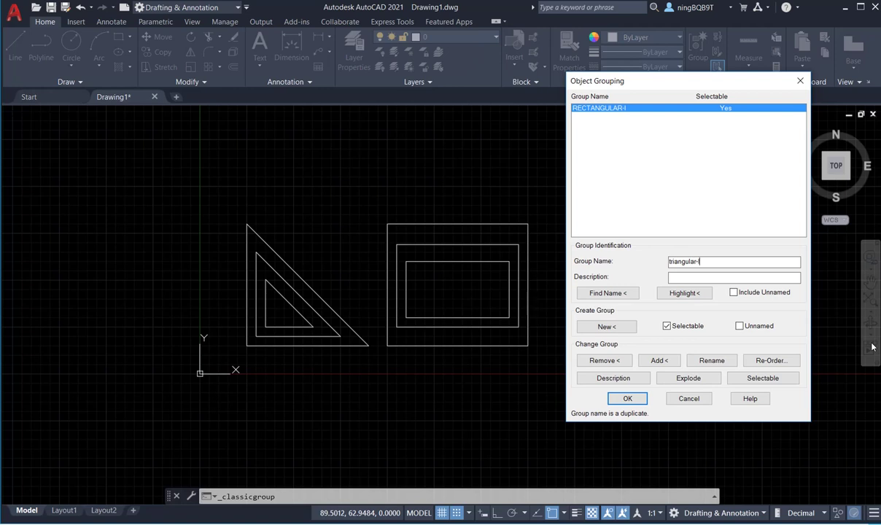
click(614, 332)
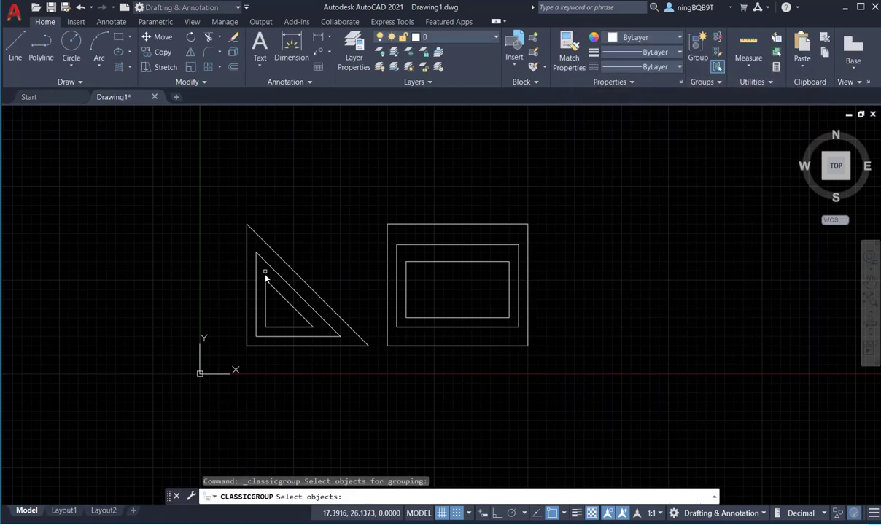
Window-select the three nested triangles to form TRIANGULAR-I, then select it in the list.
click(227, 209)
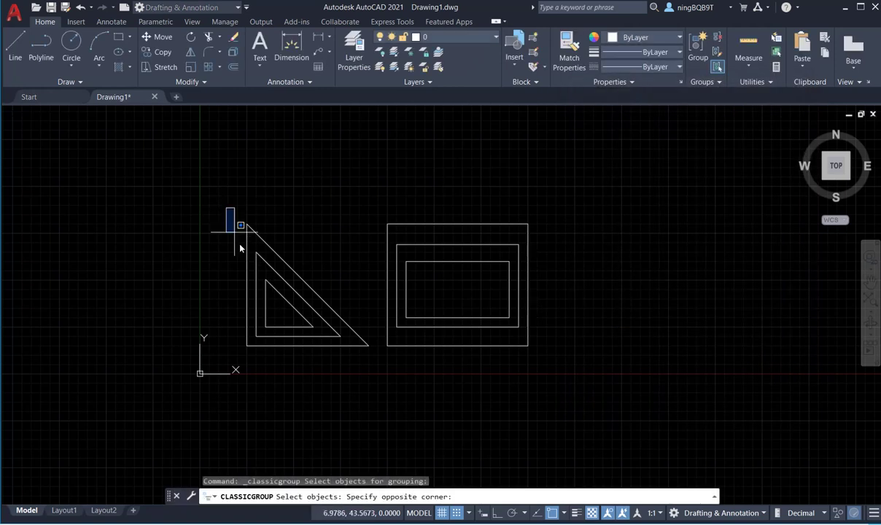
click(373, 360)
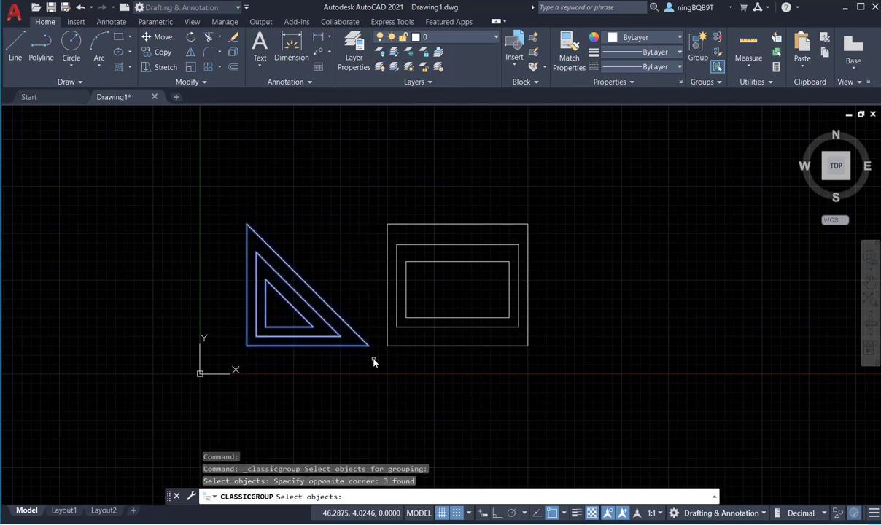
key(Return)
drag(433, 99, 650, 124)
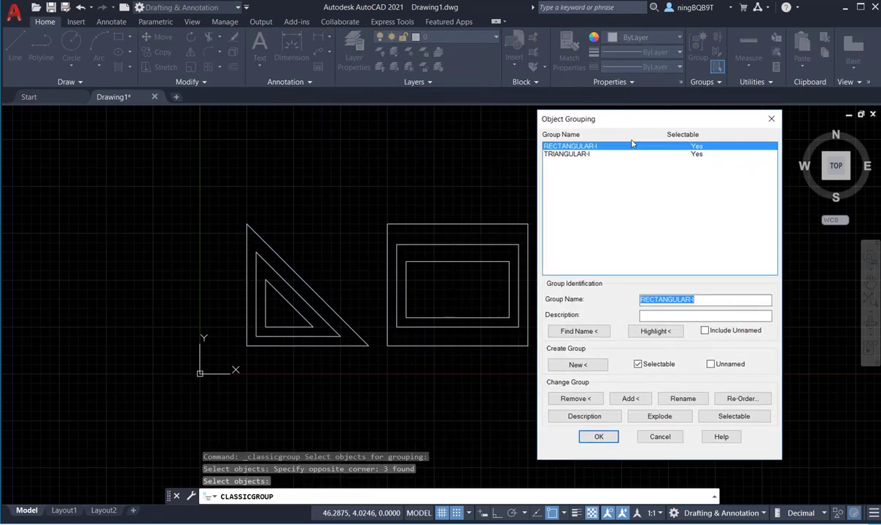
click(576, 154)
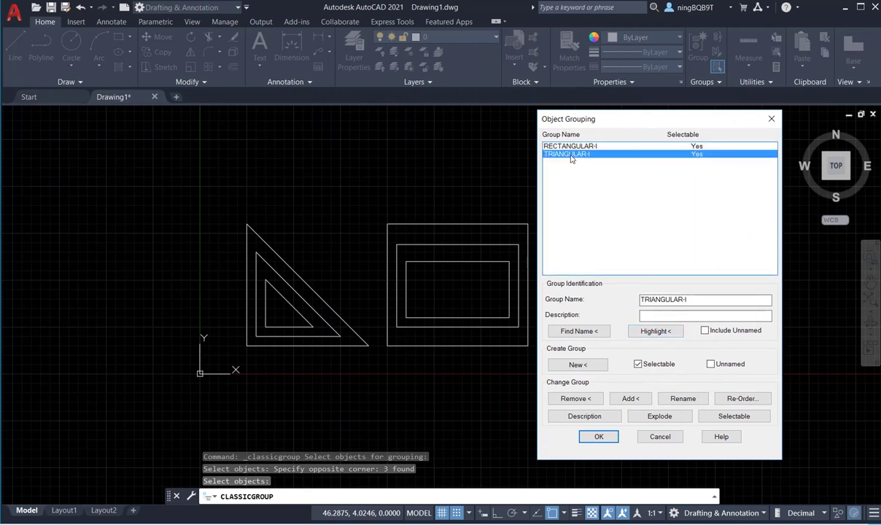
Highlight TRIANGULAR-I's triangles, then open Re-Order to see its members numbered 0–2.
click(655, 331)
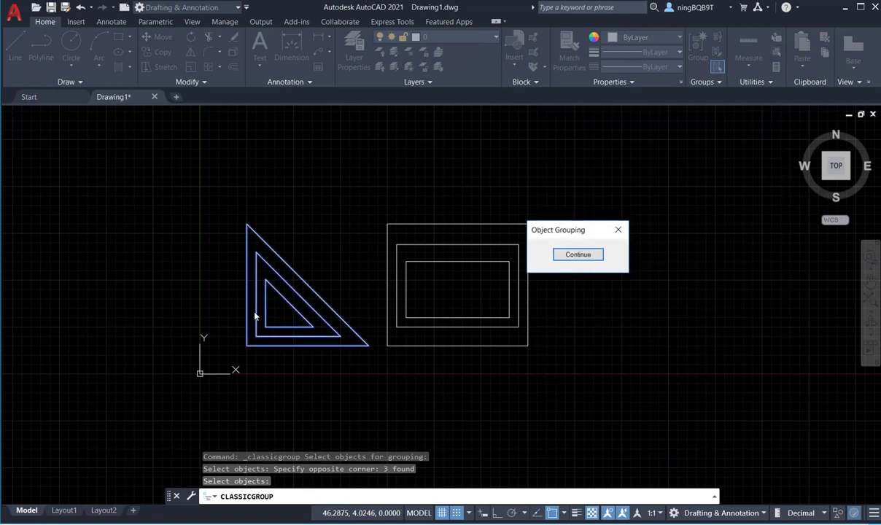
click(578, 255)
drag(441, 94, 662, 106)
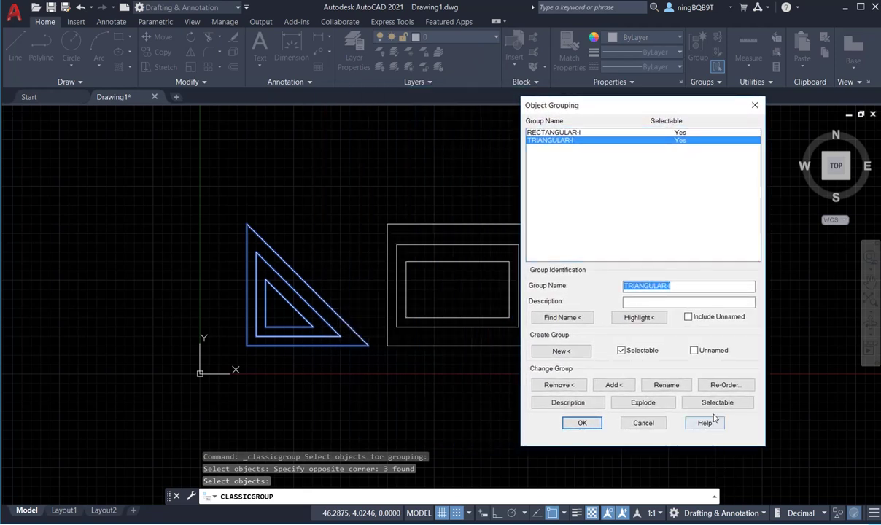
click(725, 384)
Highlight TRIANGULAR-I's members, starting with object 0, the outer triangle.
drag(409, 163, 636, 175)
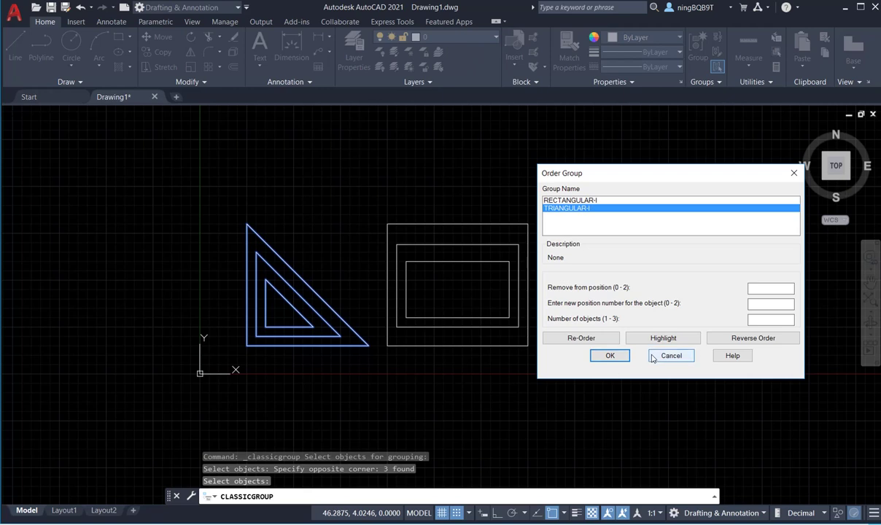
click(669, 339)
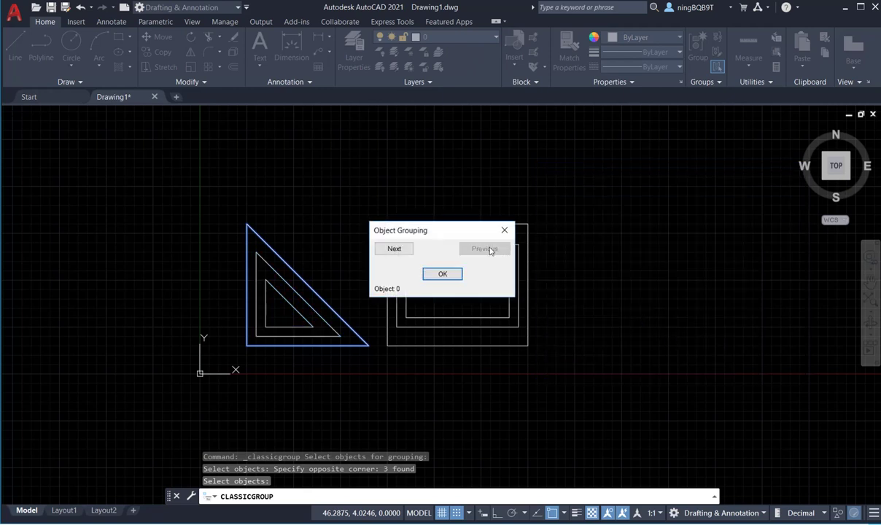
Step forward to the middle and inner triangles, back to object 0, then close.
drag(474, 230, 624, 223)
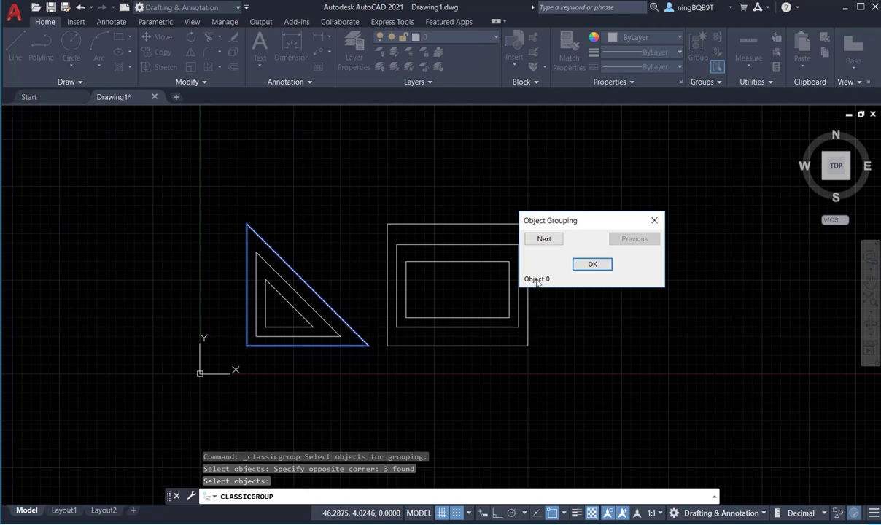
click(551, 239)
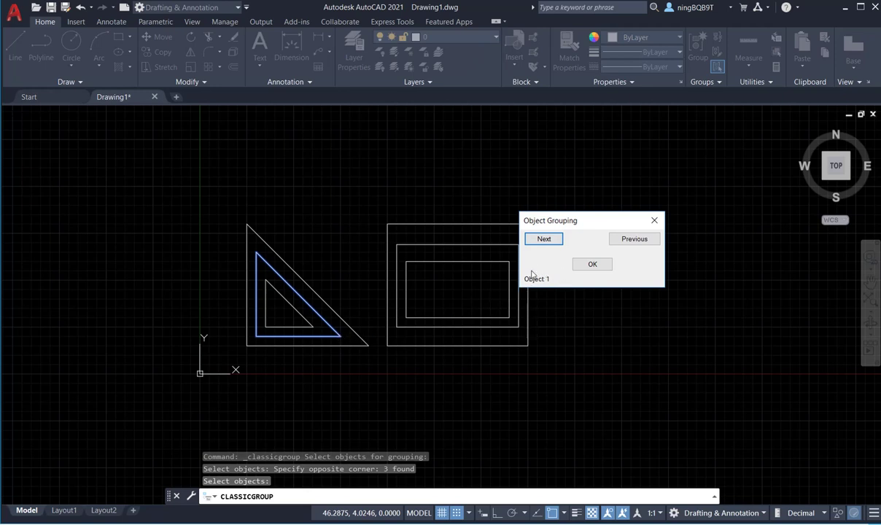
click(546, 241)
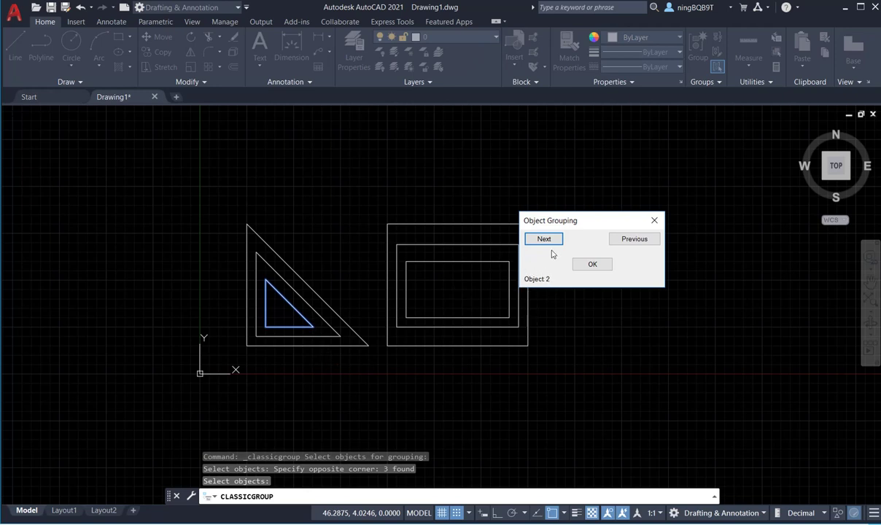
click(634, 239)
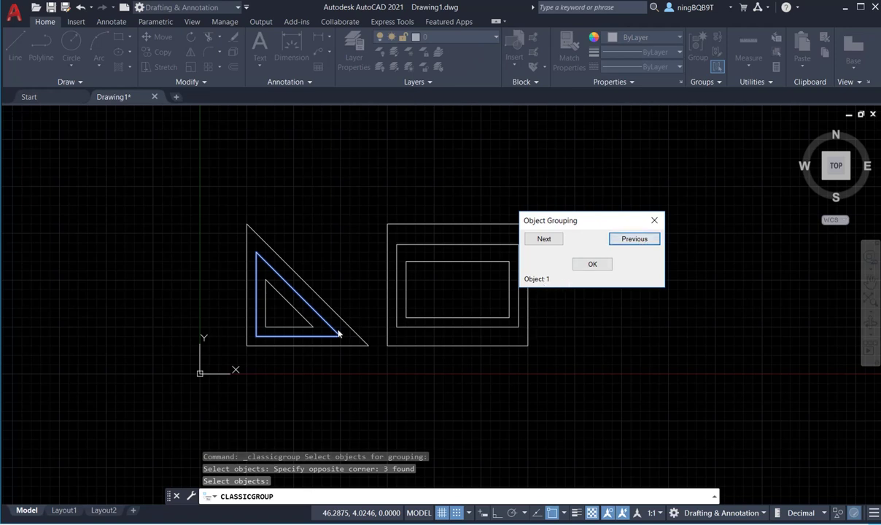
click(627, 239)
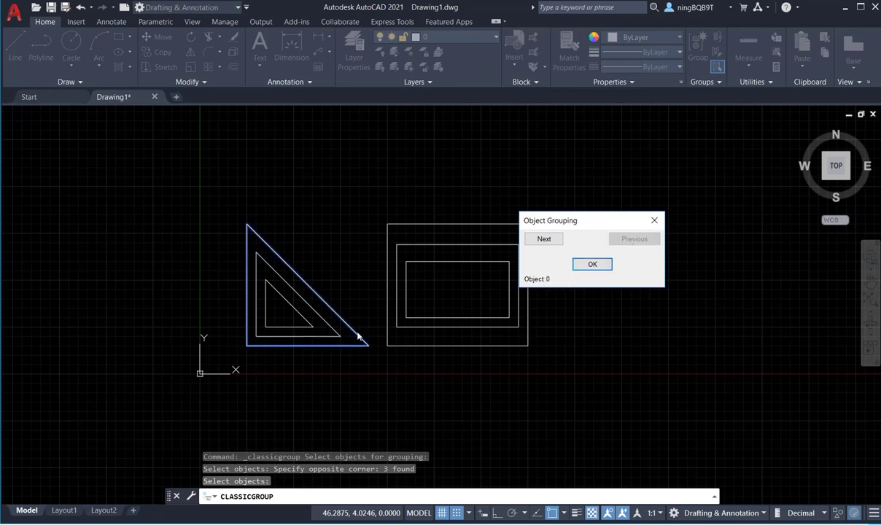
click(589, 264)
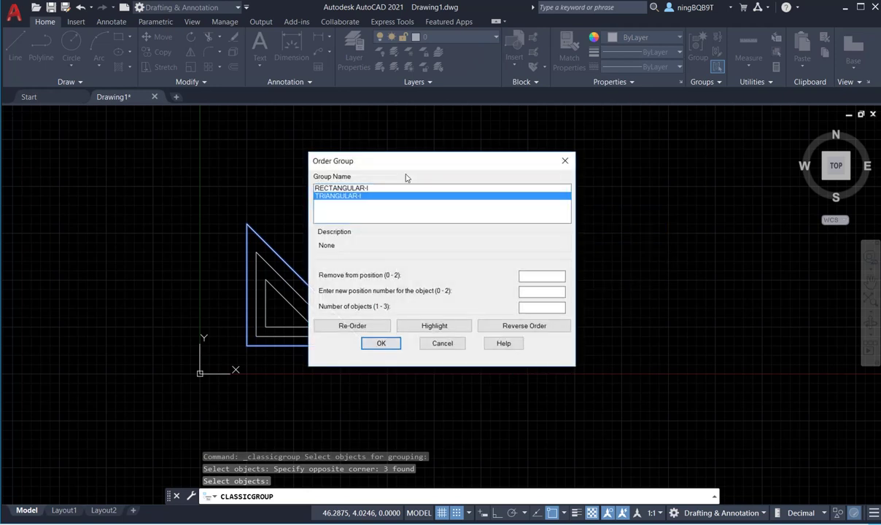
Close Order Group unchanged and move the Object Grouping window off the rectangles.
drag(421, 163, 597, 197)
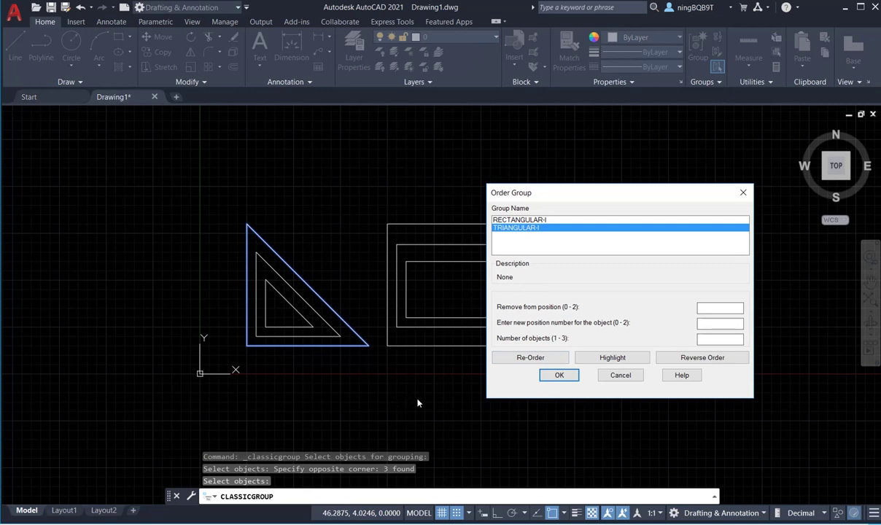
click(558, 374)
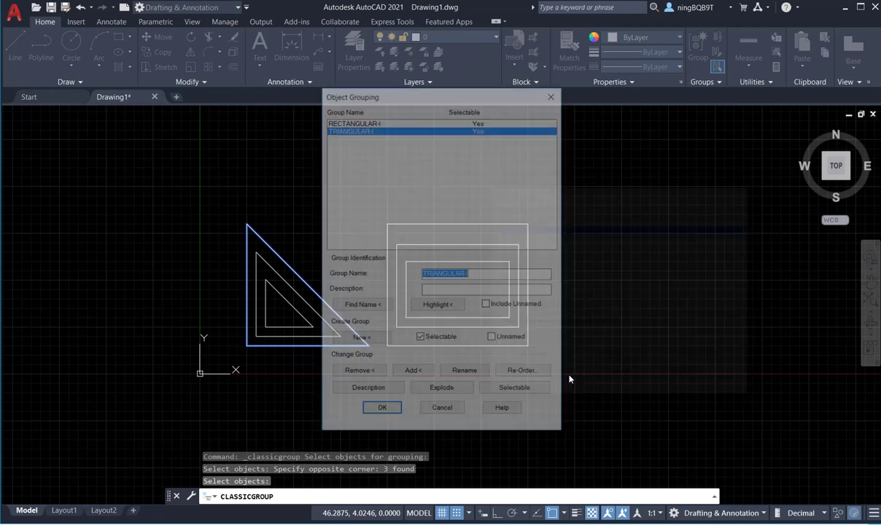
drag(421, 94, 667, 123)
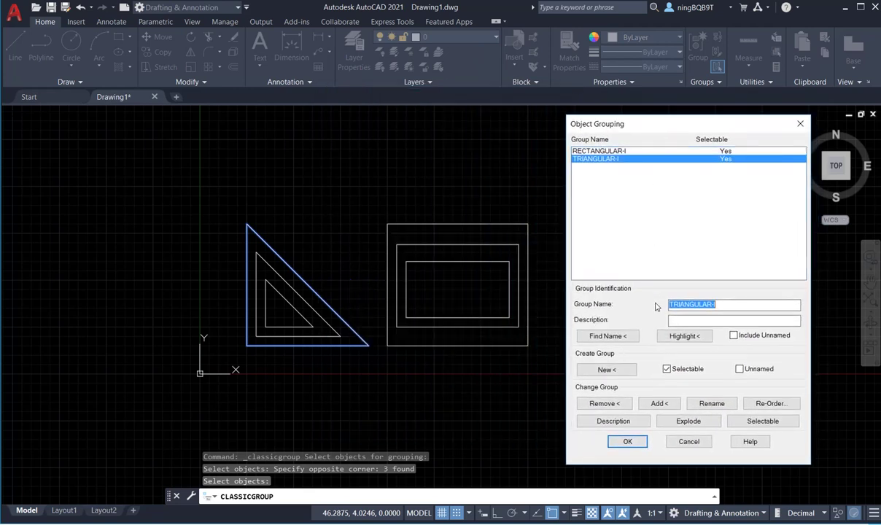